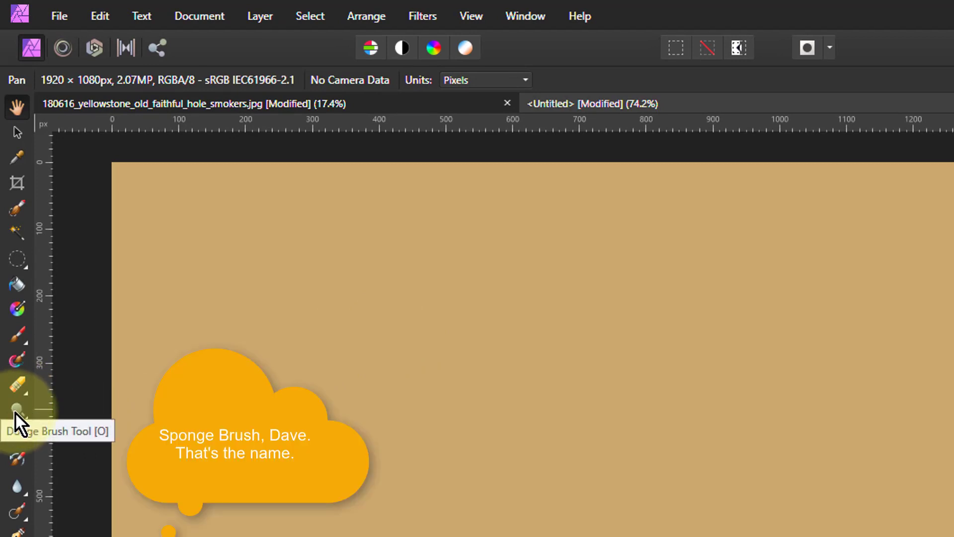
# Step: Switch from the Dodge Brush flyout to the Sponge Brush Tool
pyautogui.click(16, 408)
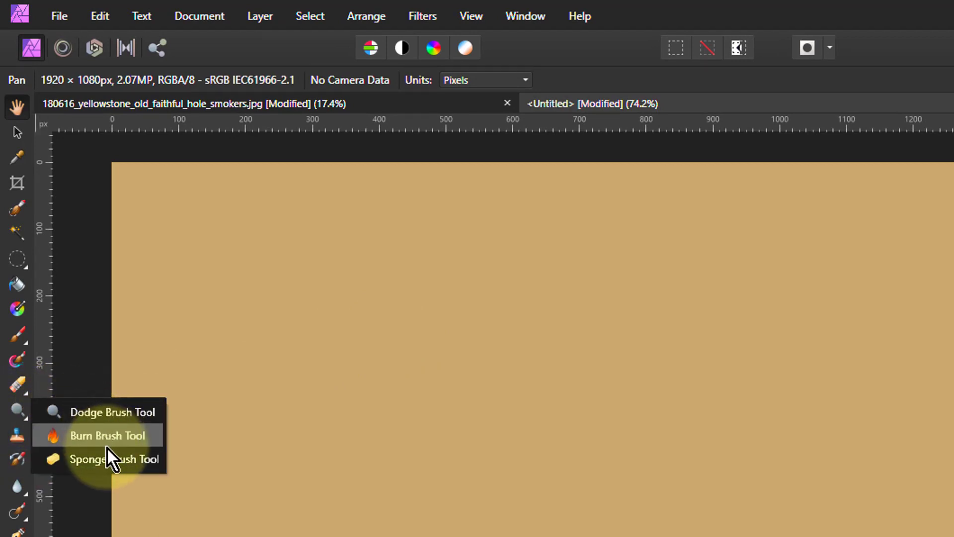
pyautogui.click(94, 461)
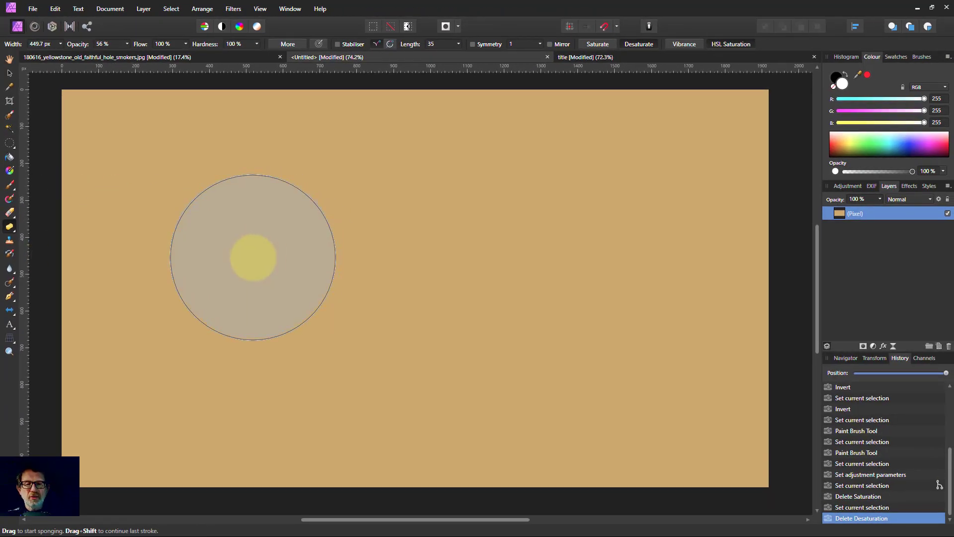
# Step: Desaturate a grey circle, then switch to Saturate mode and paint orange strokes beside and below it
pyautogui.moveTo(268, 267); pyautogui.dragTo(264, 268)
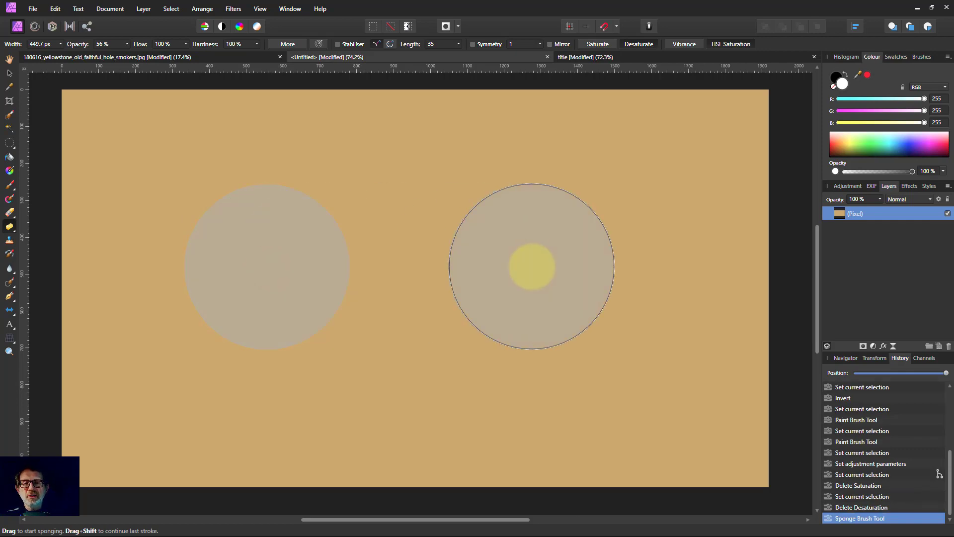
pyautogui.click(389, 285)
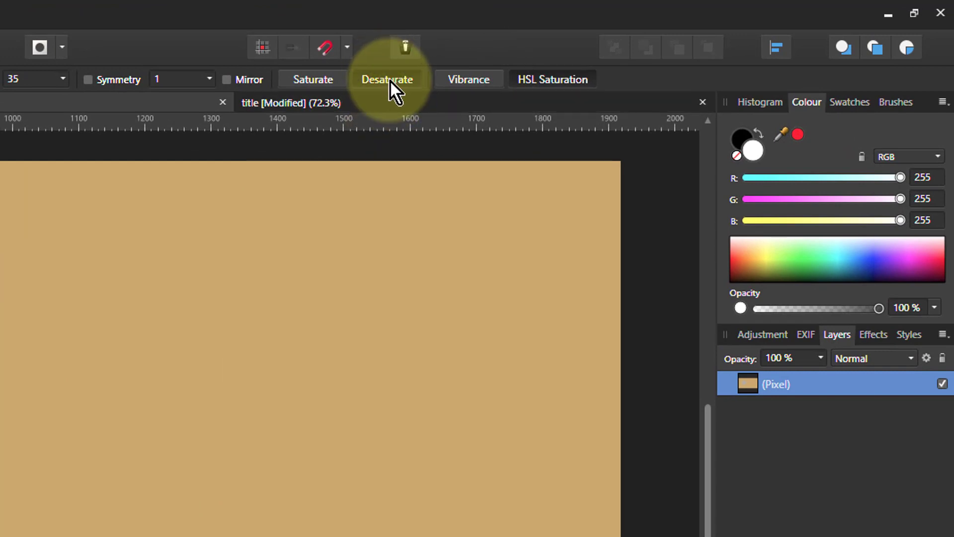
pyautogui.click(315, 81)
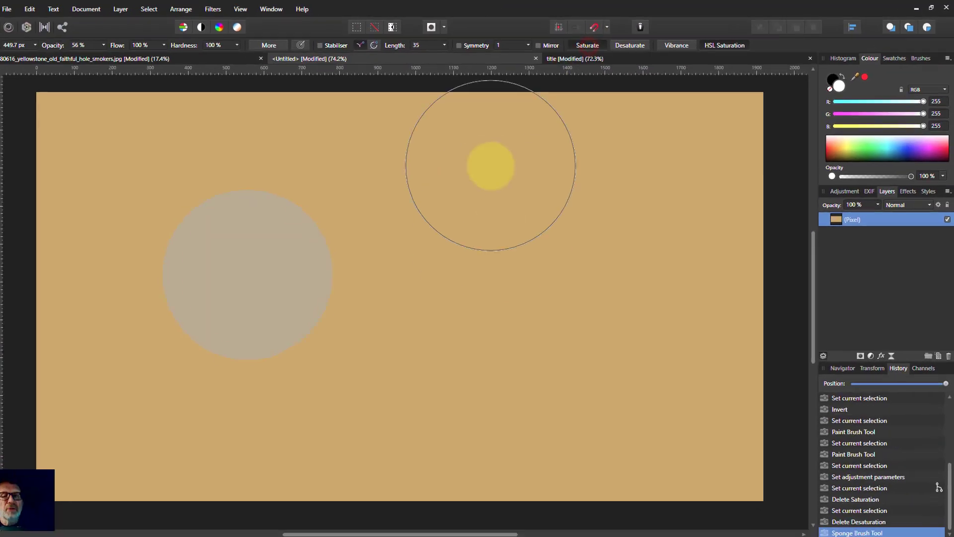
pyautogui.moveTo(217, 262)
pyautogui.mouseDown()
pyautogui.moveTo(228, 371)
pyautogui.moveTo(217, 421)
pyautogui.mouseUp()
pyautogui.click(339, 277)
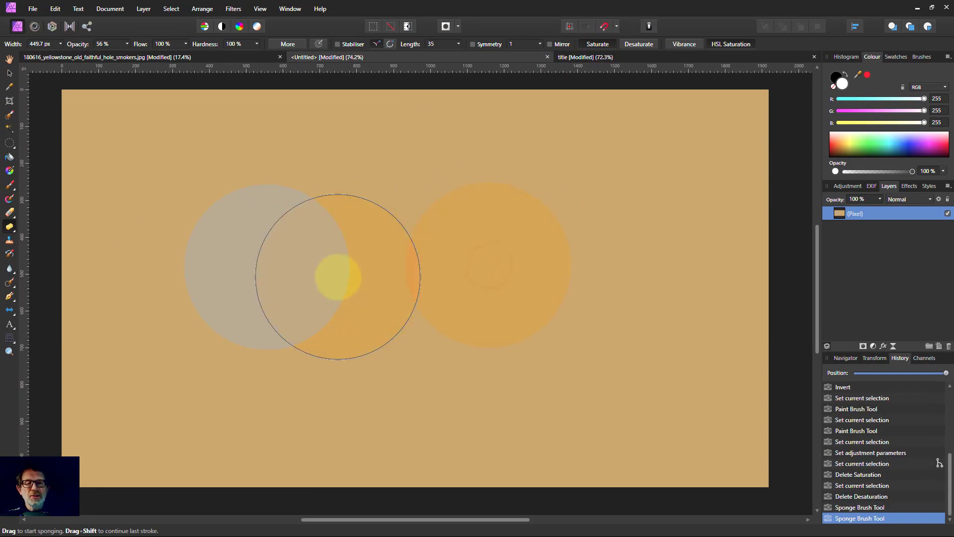
pyautogui.moveTo(414, 492); pyautogui.dragTo(431, 499)
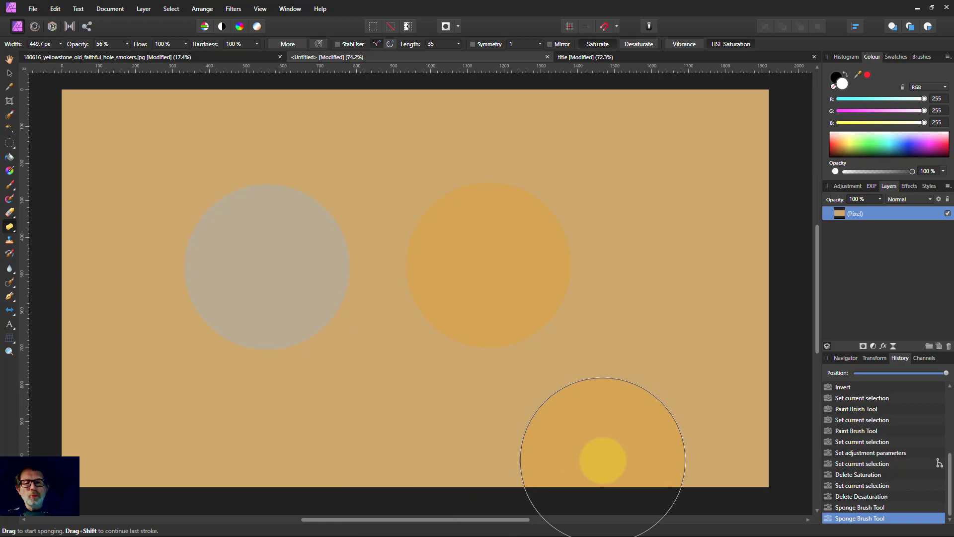
pyautogui.moveTo(603, 460)
pyautogui.mouseDown()
pyautogui.moveTo(599, 451)
pyautogui.moveTo(630, 425)
pyautogui.mouseUp()
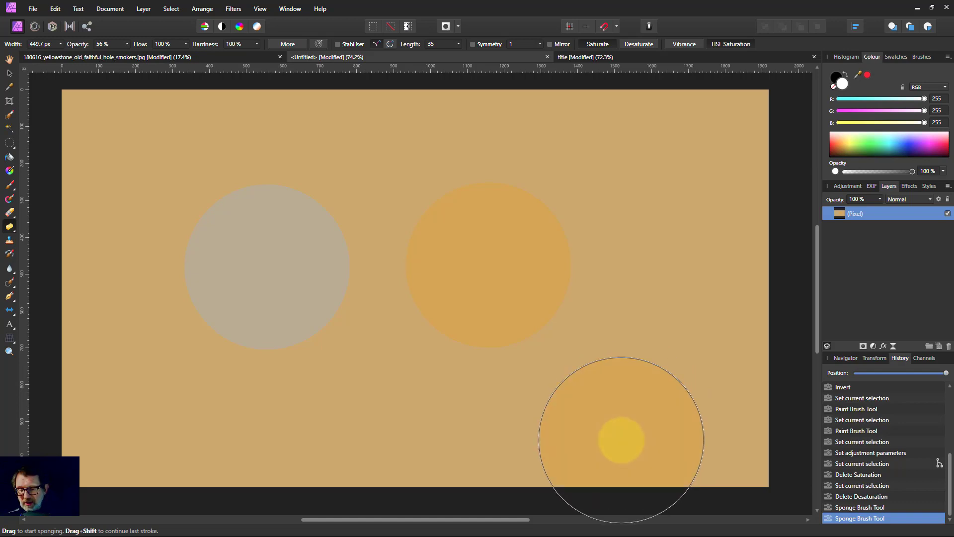
# Step: Undo the sponge strokes and add a Vibrance adjustment to the pixel layer
pyautogui.hotkey('ctrl', 'z')
pyautogui.hotkey('ctrl', 'z')
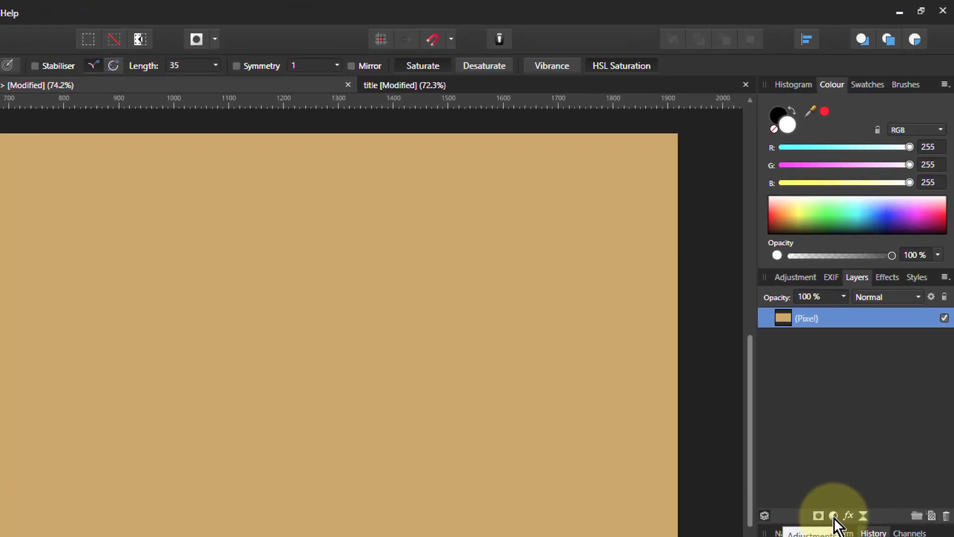
pyautogui.click(834, 516)
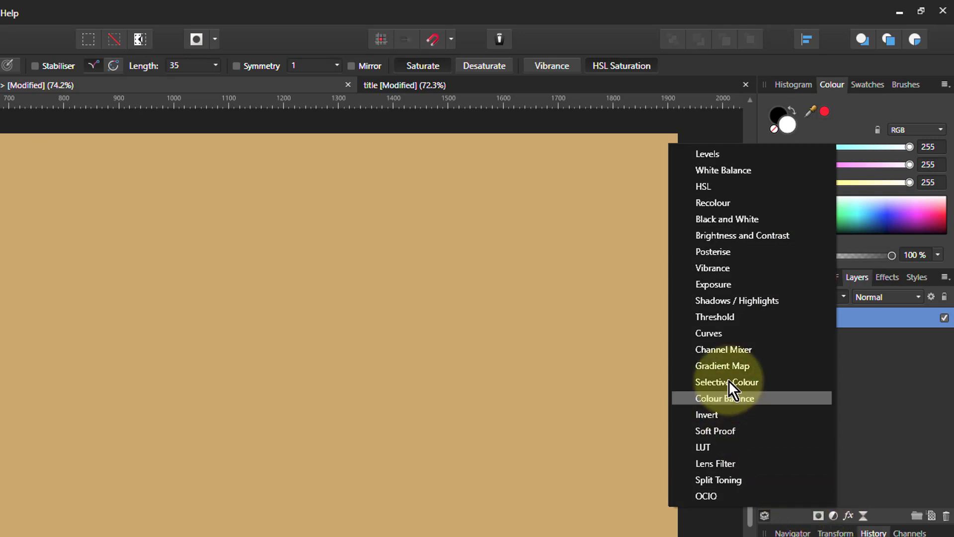
pyautogui.click(711, 268)
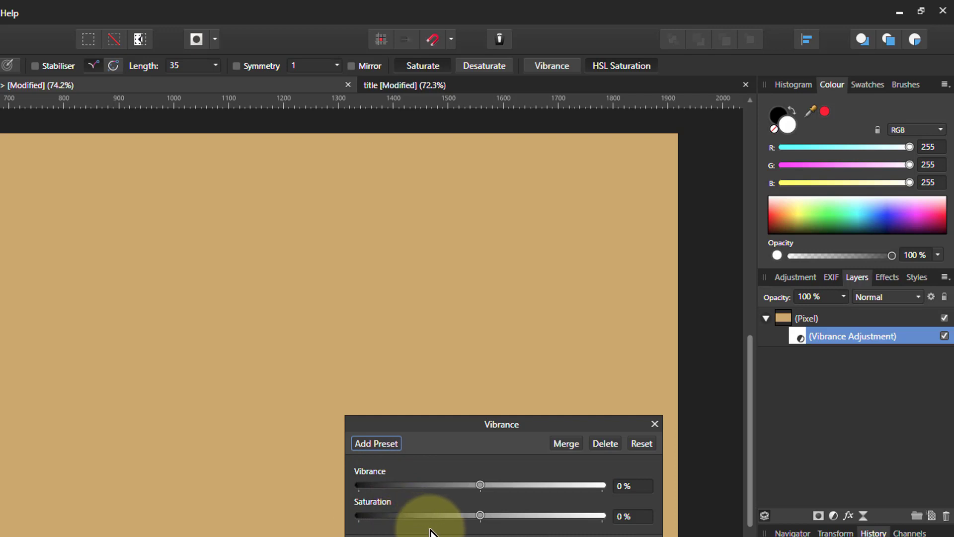
# Step: Rename the Vibrance layer 'Saturation' and raise its Saturation to 64%
pyautogui.doubleClick(829, 338)
pyautogui.write('Saturation')
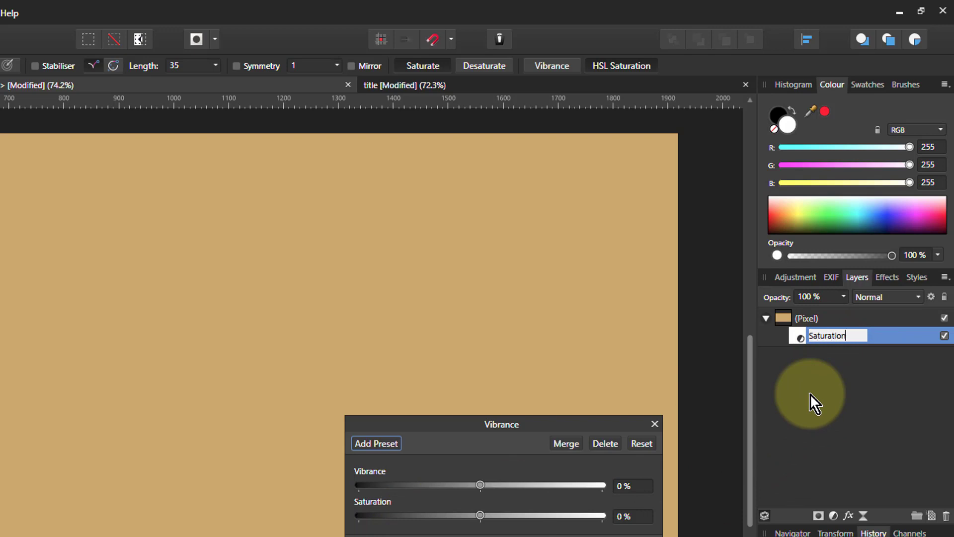
pyautogui.press('Return')
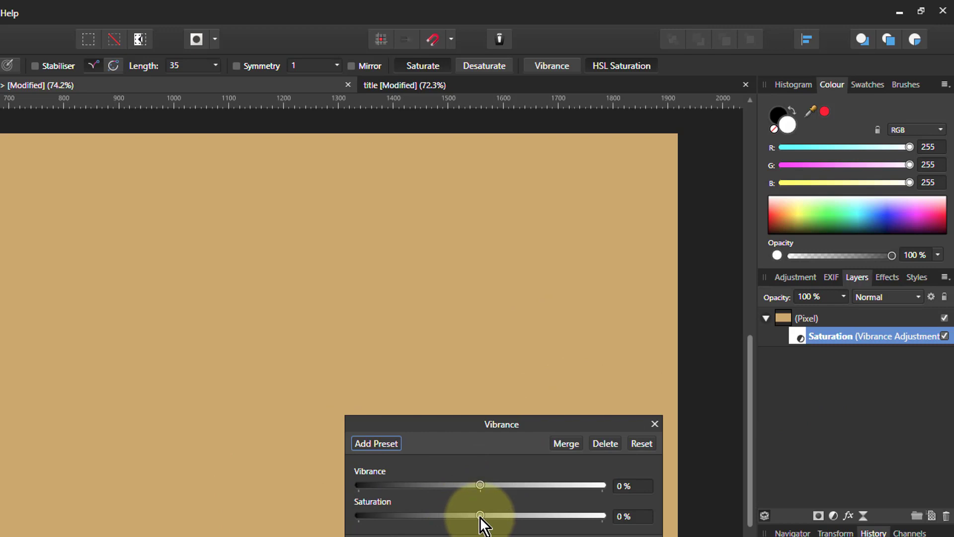
pyautogui.moveTo(481, 516); pyautogui.dragTo(559, 516)
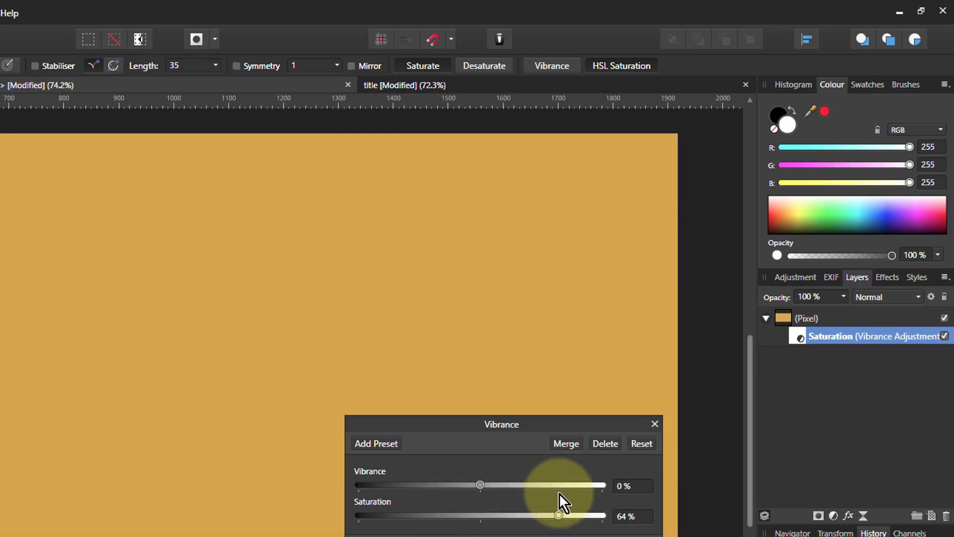
pyautogui.click(798, 336)
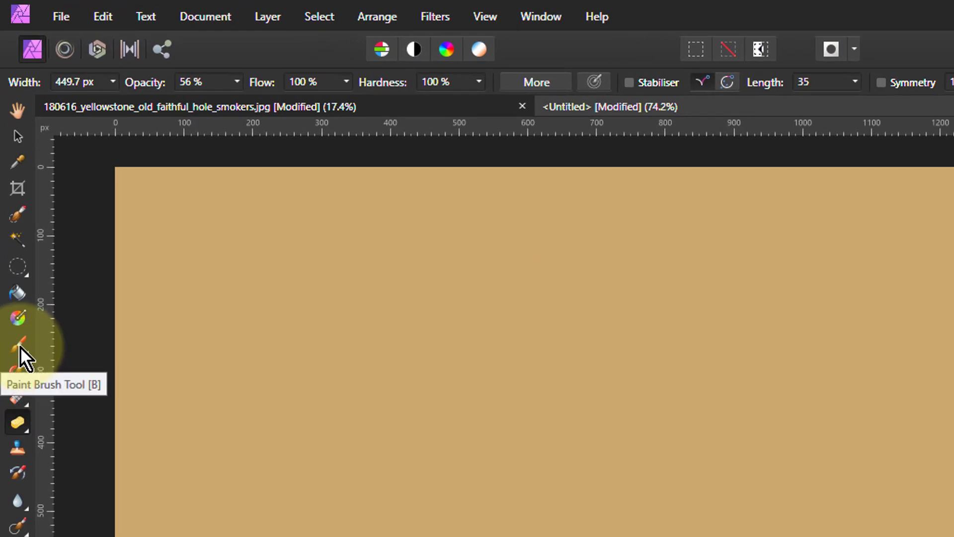
# Step: Paint the Saturation effect onto the canvas with the Paint Brush at 100% opacity
pyautogui.click(20, 347)
pyautogui.moveTo(149, 370)
pyautogui.mouseDown()
pyautogui.moveTo(270, 379)
pyautogui.moveTo(615, 437)
pyautogui.moveTo(656, 507)
pyautogui.moveTo(746, 534)
pyautogui.moveTo(590, 511)
pyautogui.mouseUp()
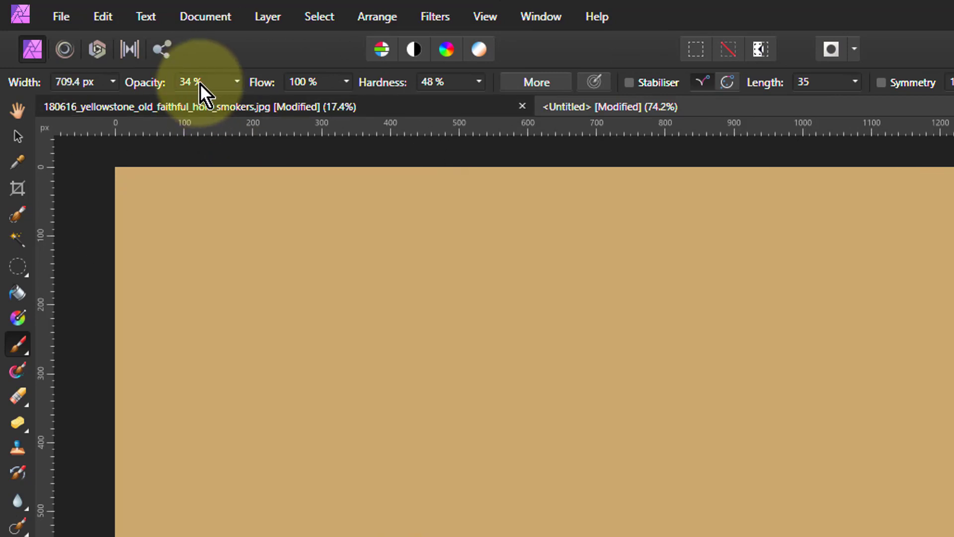
pyautogui.click(237, 82)
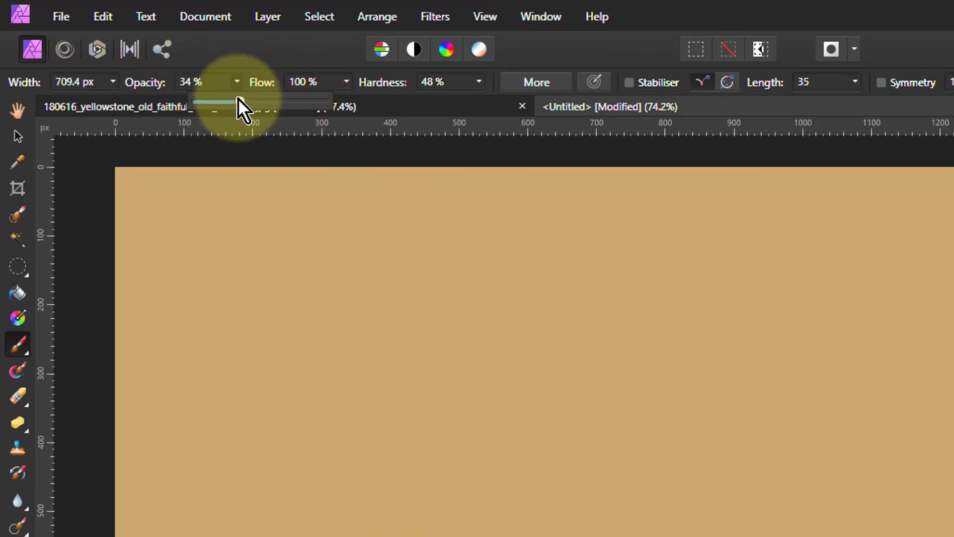
pyautogui.moveTo(239, 101); pyautogui.dragTo(379, 113)
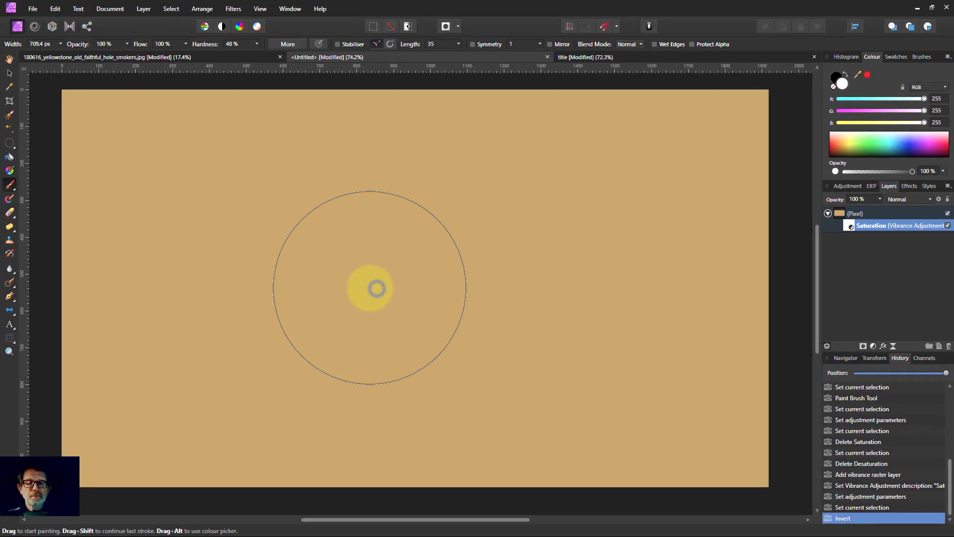
pyautogui.moveTo(544, 422); pyautogui.dragTo(499, 407)
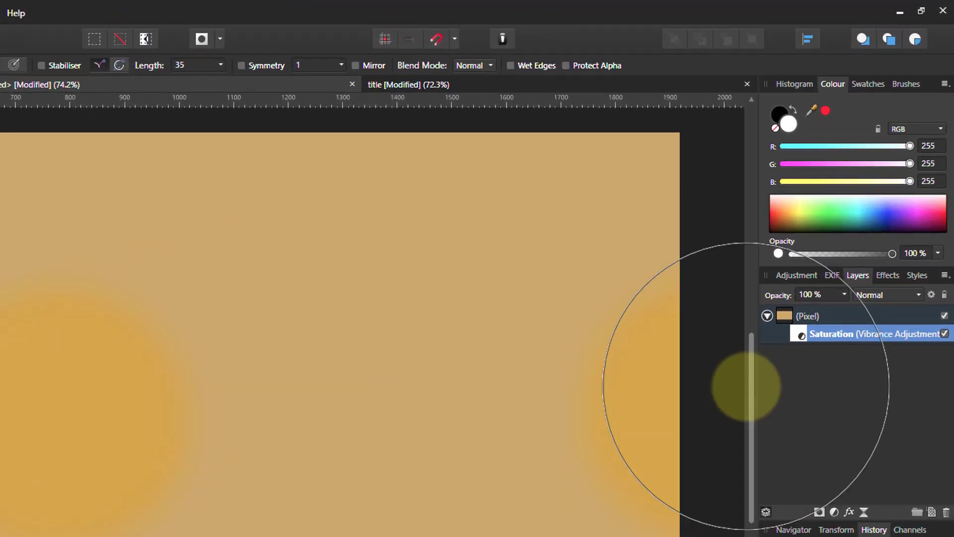
# Step: Add a second Vibrance layer to the pixel layer, named 'Desaturation', with Saturation at -49%
pyautogui.click(788, 319)
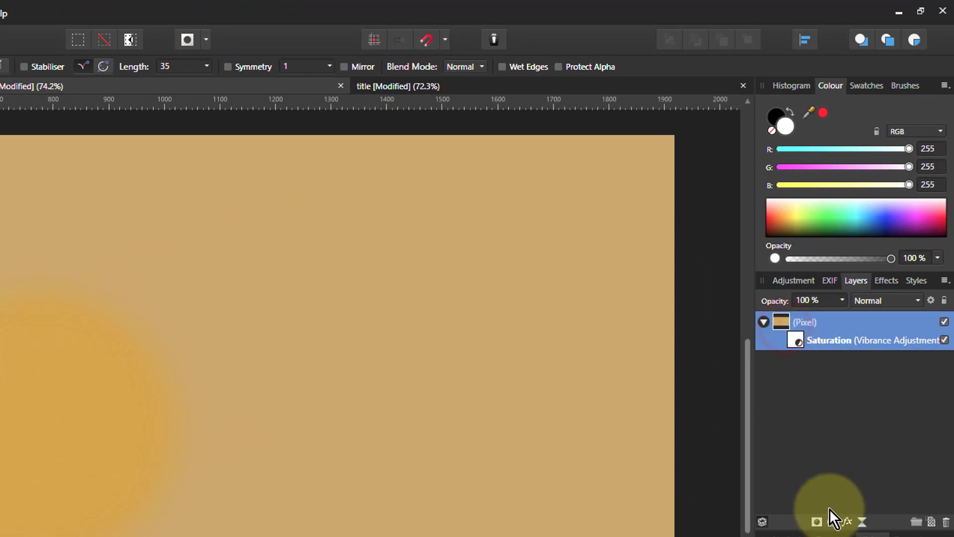
pyautogui.click(833, 520)
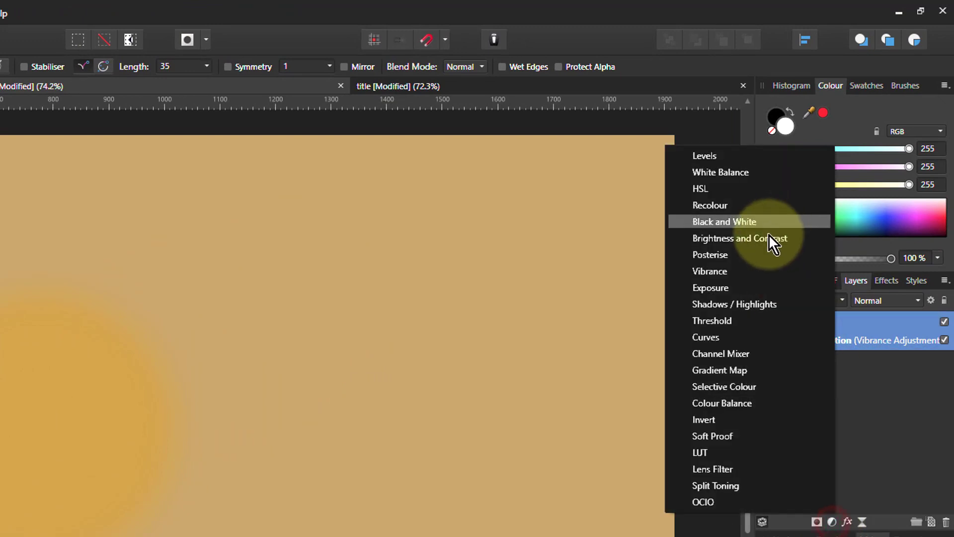
pyautogui.click(712, 271)
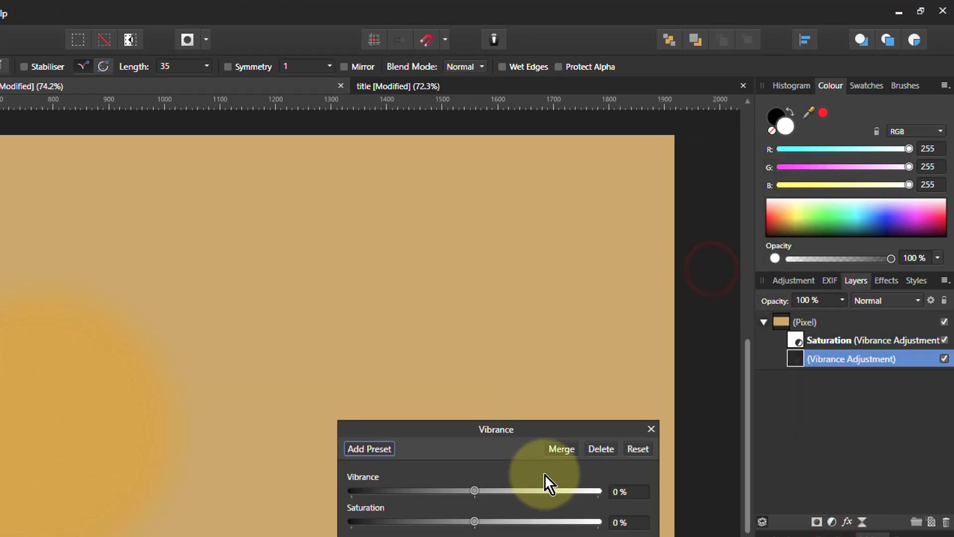
pyautogui.doubleClick(835, 358)
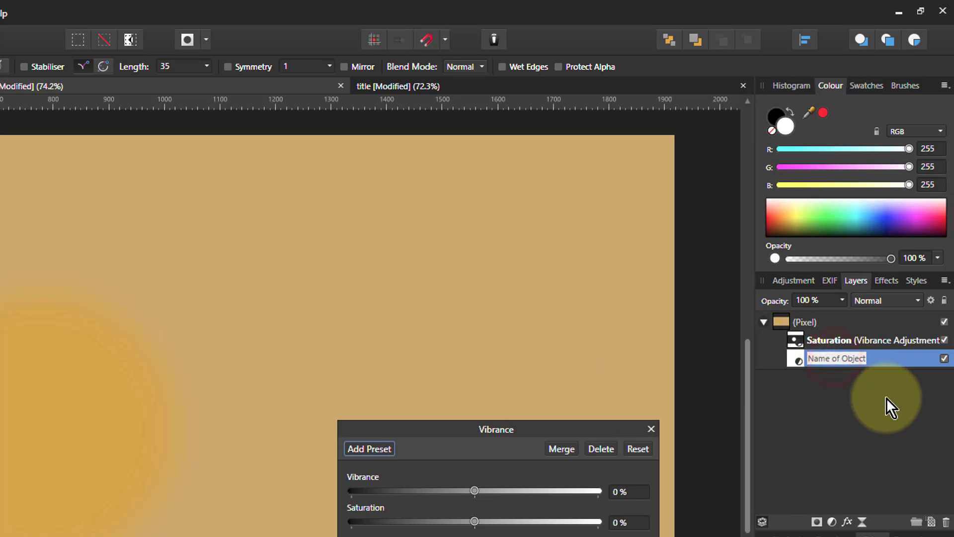
pyautogui.write('Desaturation')
pyautogui.click(475, 522)
pyautogui.moveTo(475, 522); pyautogui.dragTo(415, 522)
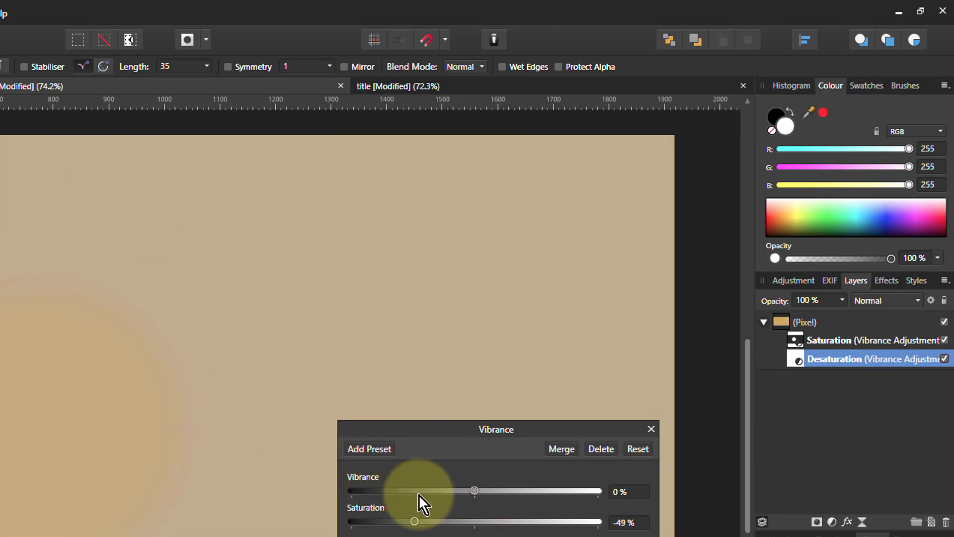
pyautogui.click(795, 359)
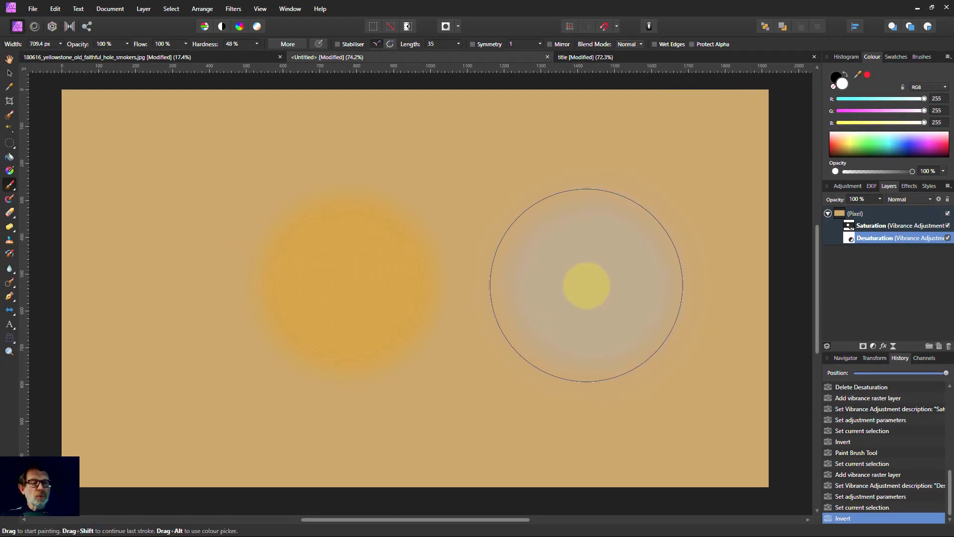
# Step: Paint a desaturated grey patch on the right side of the canvas
pyautogui.click(584, 285)
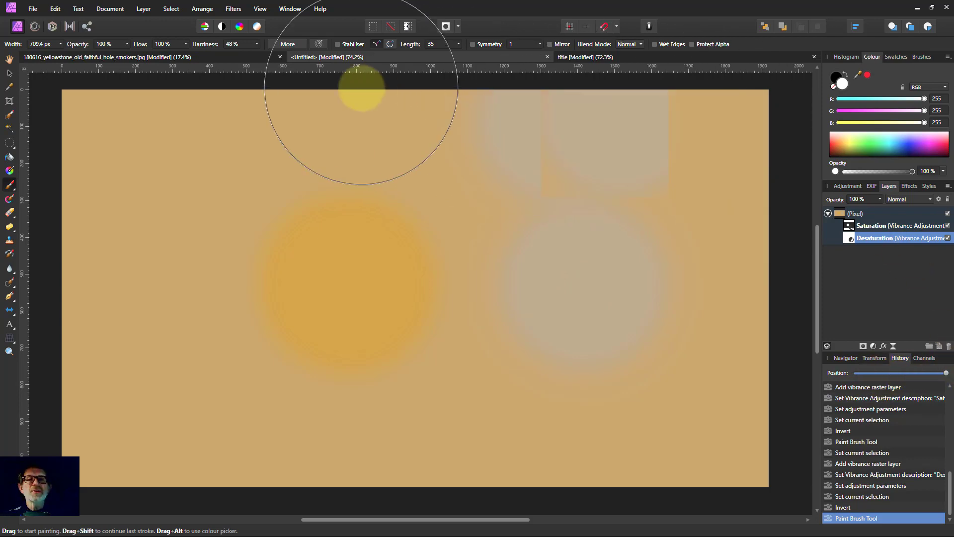
# Step: On the Yellowstone geyser photo, add a Vibrance adjustment layer
pyautogui.click(187, 61)
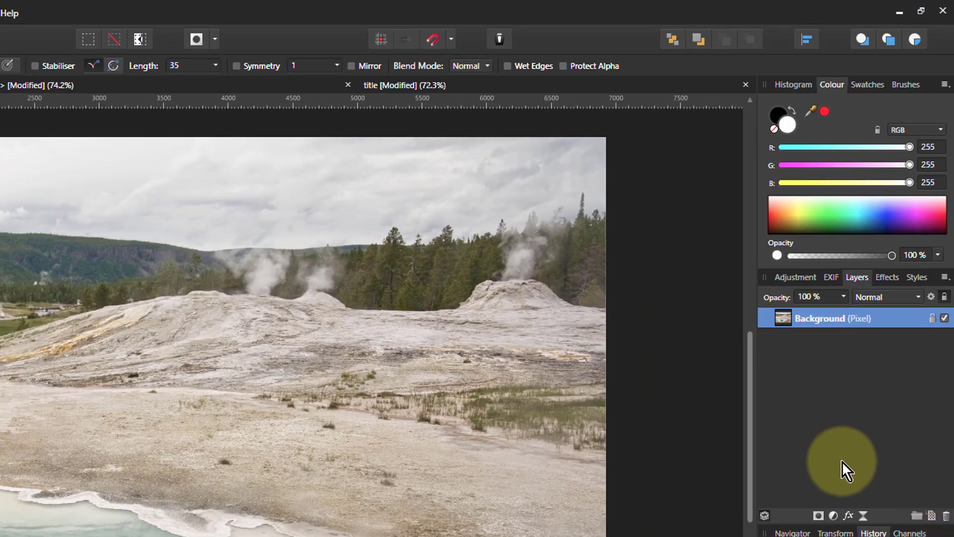
pyautogui.click(834, 517)
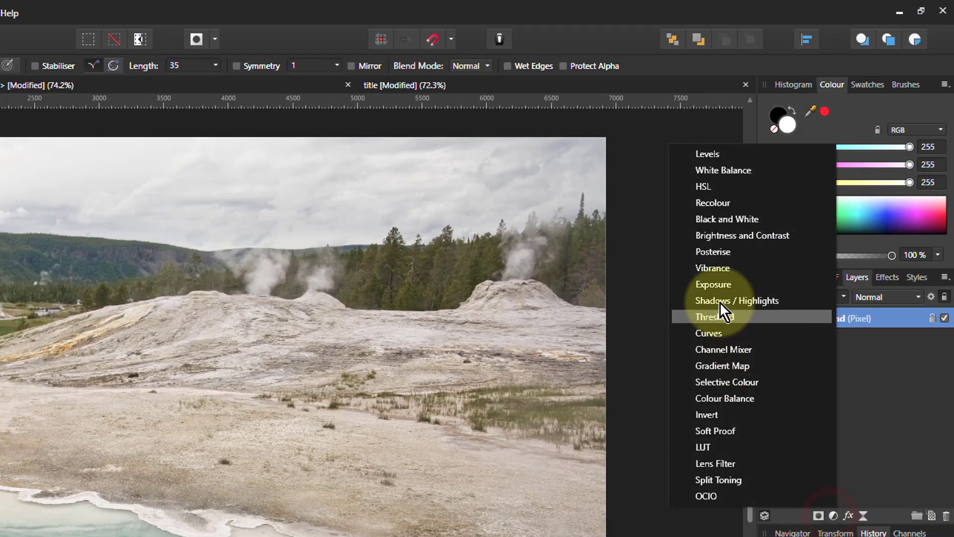
pyautogui.click(720, 270)
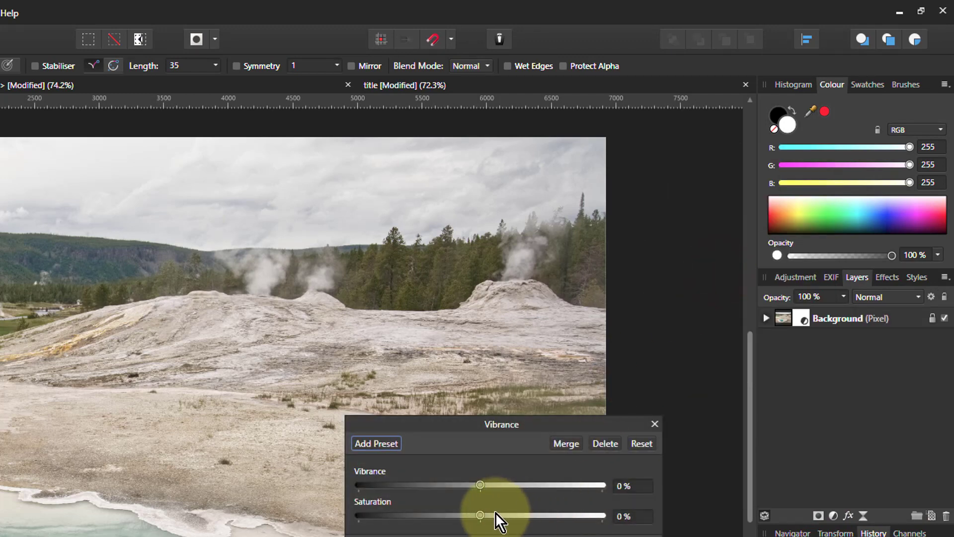
# Step: Rename the Vibrance layer 'Saturation' and raise its Saturation to 73%
pyautogui.click(766, 318)
pyautogui.doubleClick(836, 336)
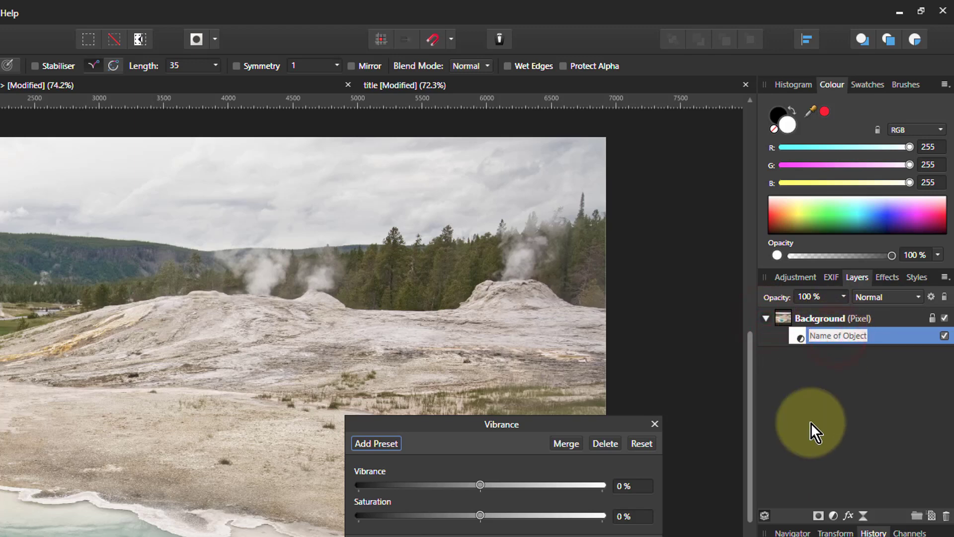
pyautogui.write('Saturation')
pyautogui.press('Return')
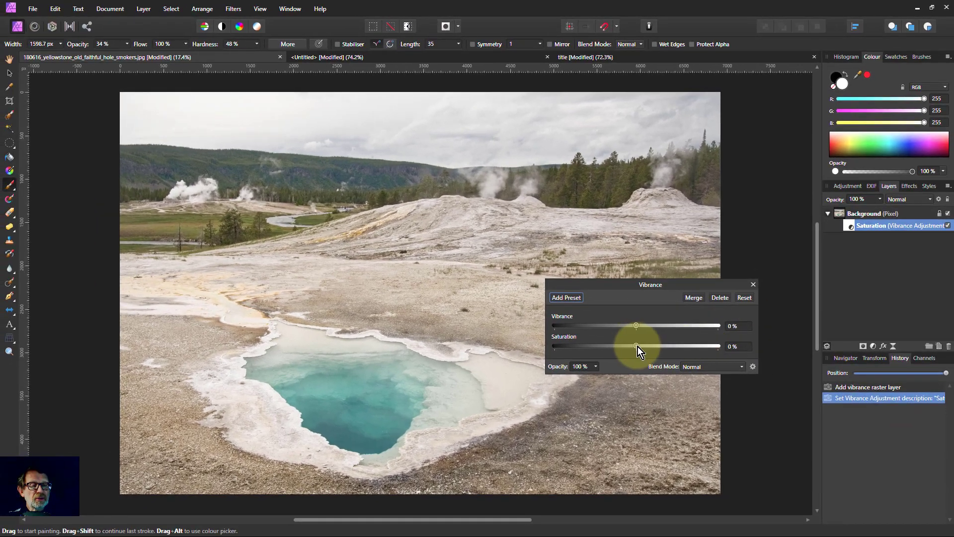
pyautogui.click(636, 346)
pyautogui.moveTo(637, 348); pyautogui.dragTo(692, 357)
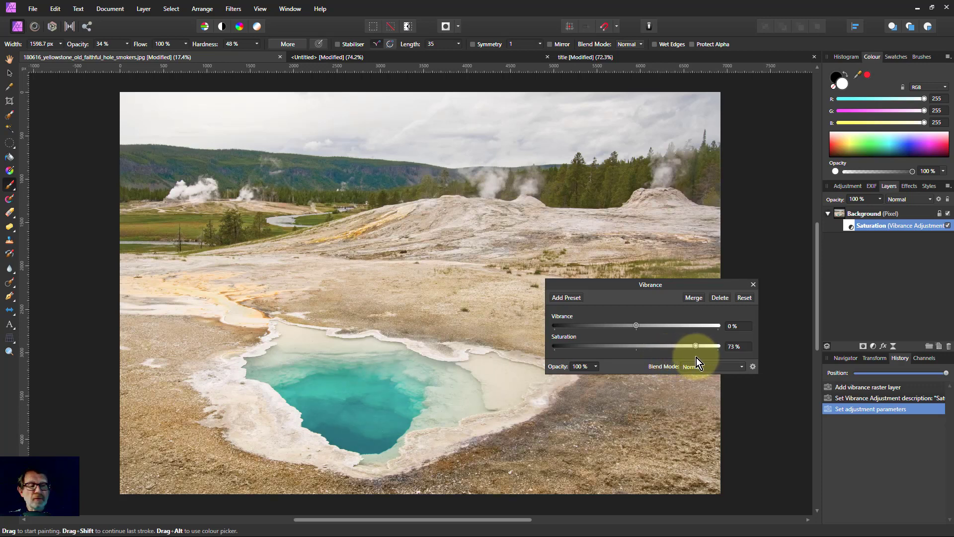
pyautogui.click(854, 230)
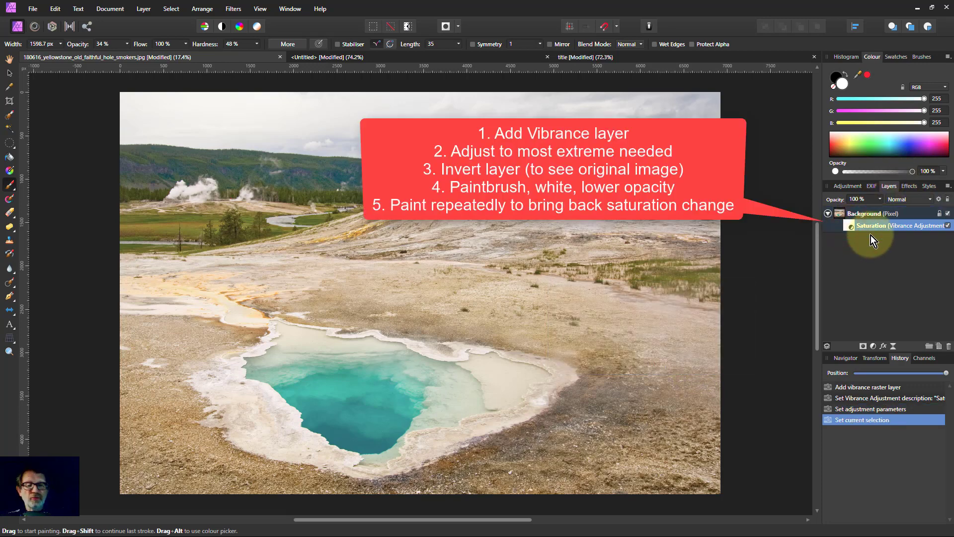
# Step: Invert the Saturation mask, paint the boost back over the turquoise pool, and check the mask
pyautogui.hotkey('ctrl', 'i')
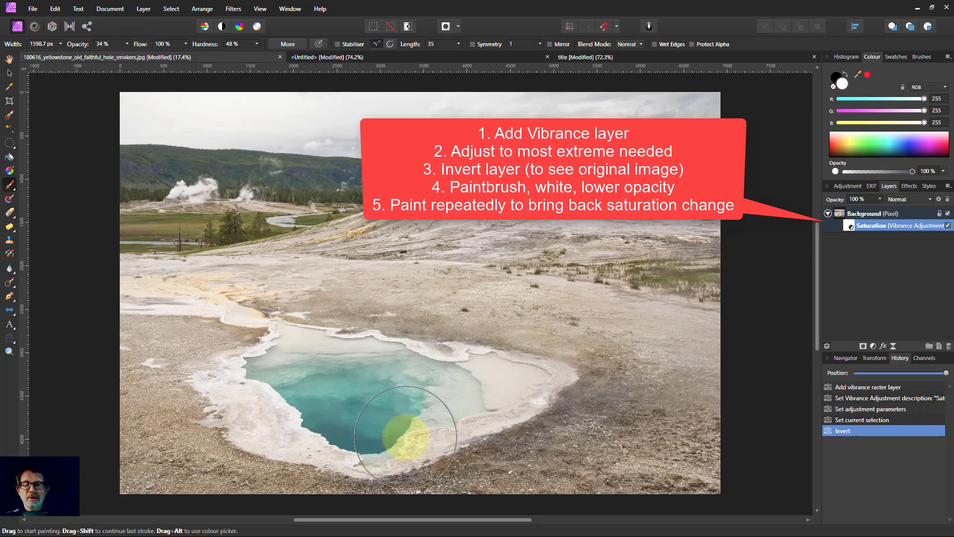
pyautogui.press('[')
pyautogui.moveTo(374, 401)
pyautogui.mouseDown()
pyautogui.moveTo(398, 386)
pyautogui.moveTo(348, 415)
pyautogui.moveTo(324, 396)
pyautogui.moveTo(383, 396)
pyautogui.moveTo(364, 375)
pyautogui.moveTo(388, 401)
pyautogui.moveTo(336, 394)
pyautogui.moveTo(377, 425)
pyautogui.mouseUp()
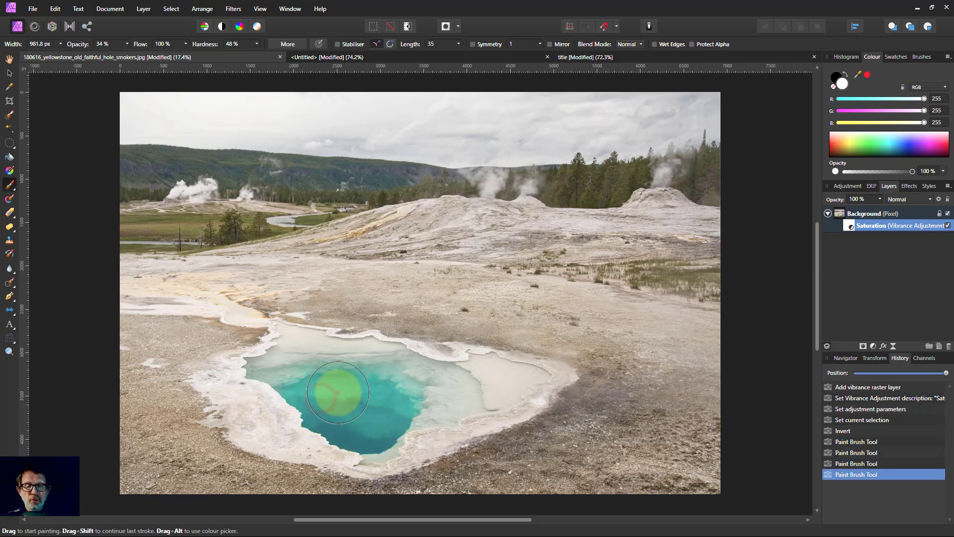
pyautogui.moveTo(343, 391)
pyautogui.mouseDown()
pyautogui.moveTo(379, 390)
pyautogui.moveTo(340, 425)
pyautogui.moveTo(362, 433)
pyautogui.moveTo(309, 403)
pyautogui.moveTo(383, 400)
pyautogui.mouseUp()
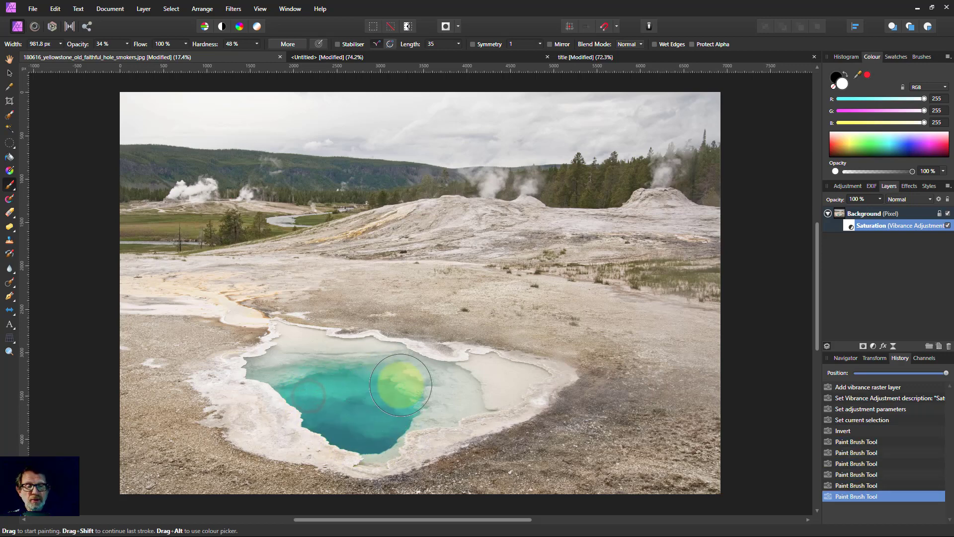
pyautogui.keyDown('alt'); pyautogui.click(850, 227); pyautogui.keyUp('alt')
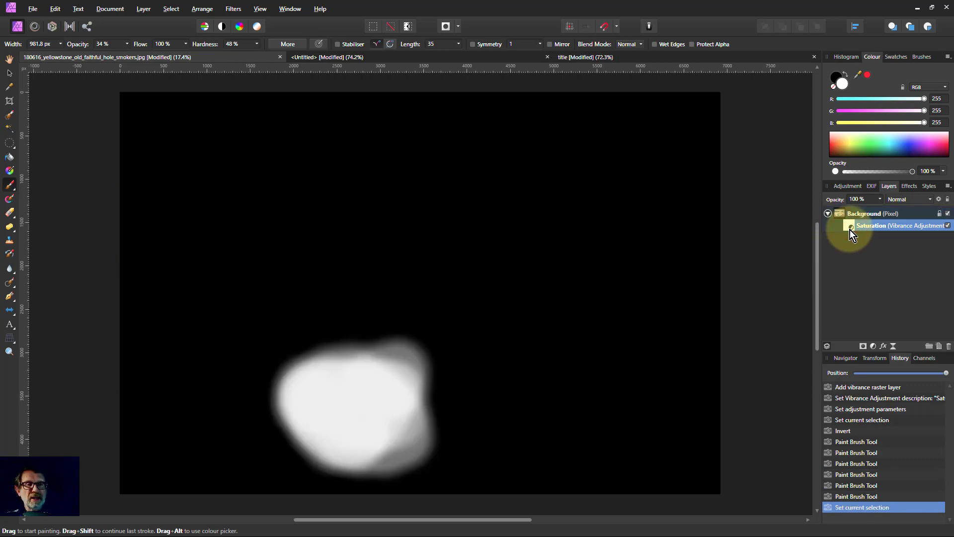
pyautogui.click(845, 216)
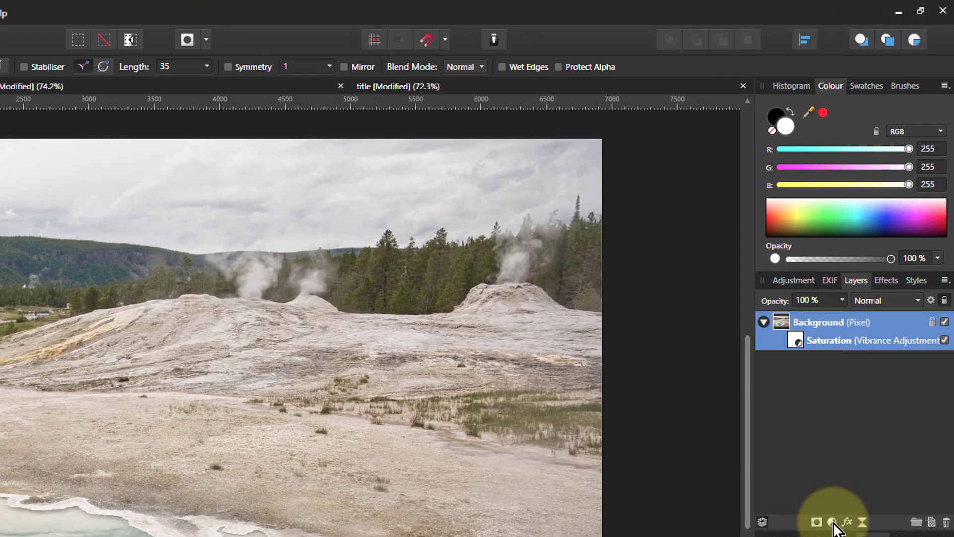
# Step: Add a Vibrance layer named 'Desaturation' with Saturation at -48% to mute the photo
pyautogui.click(832, 521)
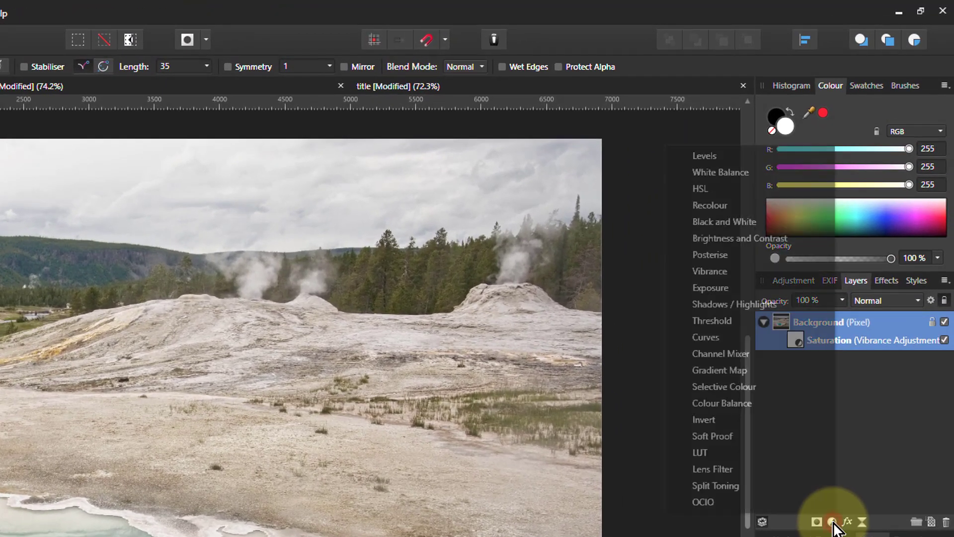
pyautogui.click(703, 271)
pyautogui.doubleClick(839, 358)
pyautogui.write('Desat')
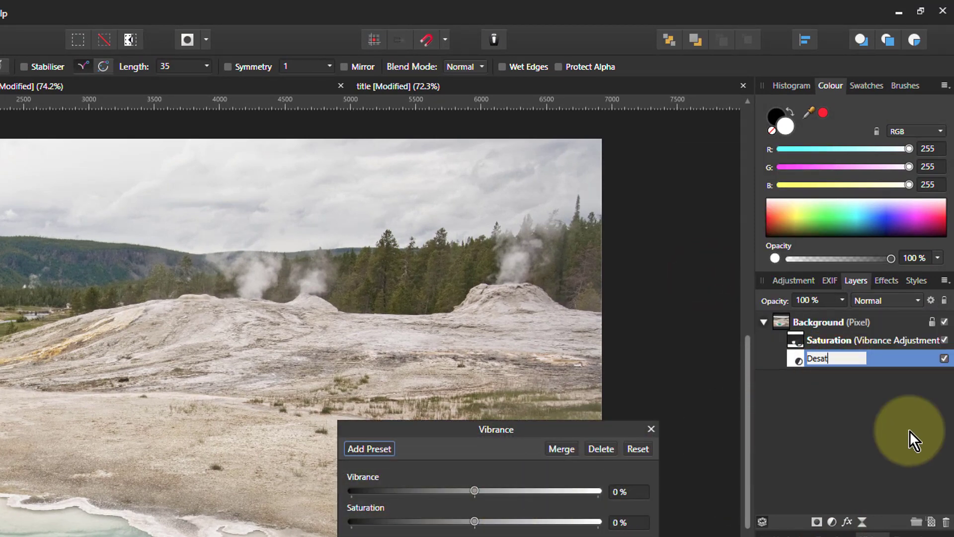
pyautogui.write('uration')
pyautogui.press('Return')
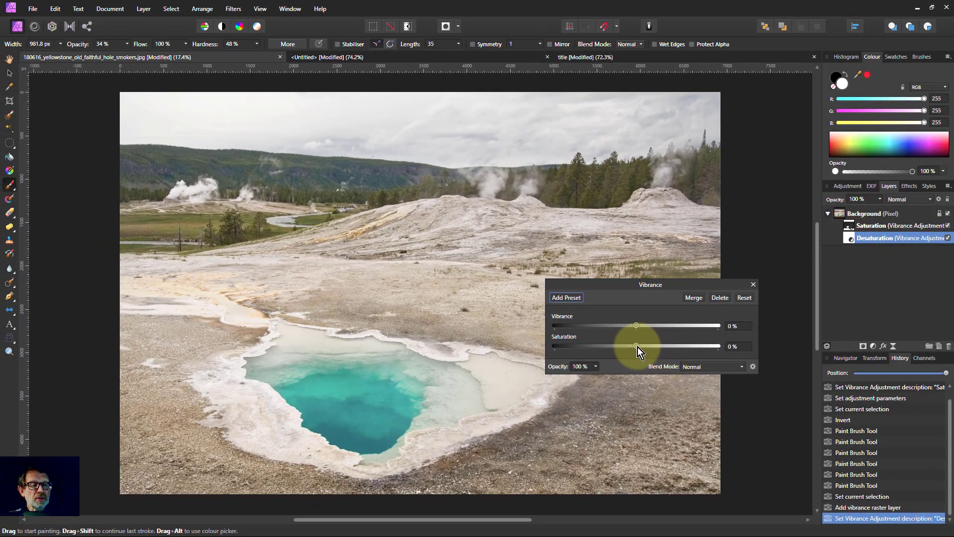
pyautogui.moveTo(637, 347); pyautogui.dragTo(577, 358)
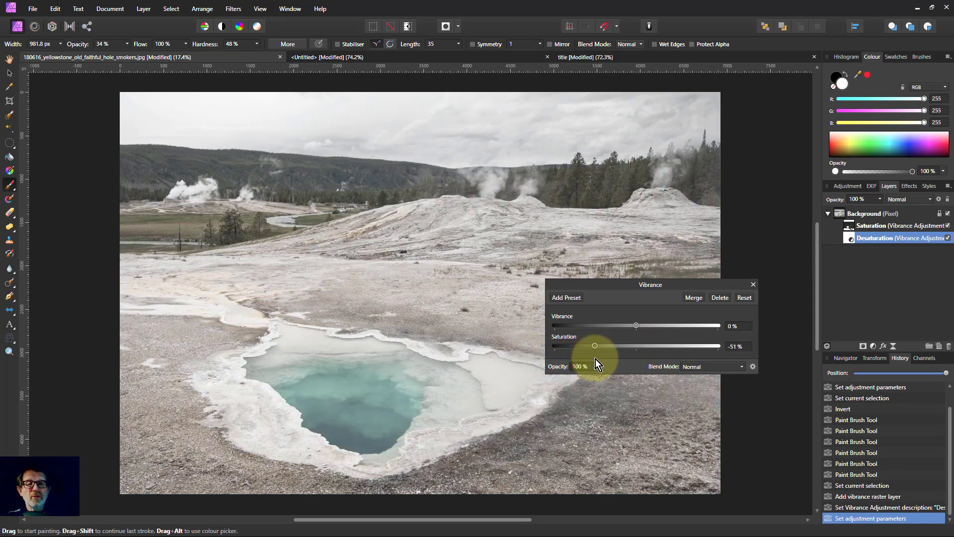
pyautogui.moveTo(595, 359); pyautogui.dragTo(597, 359)
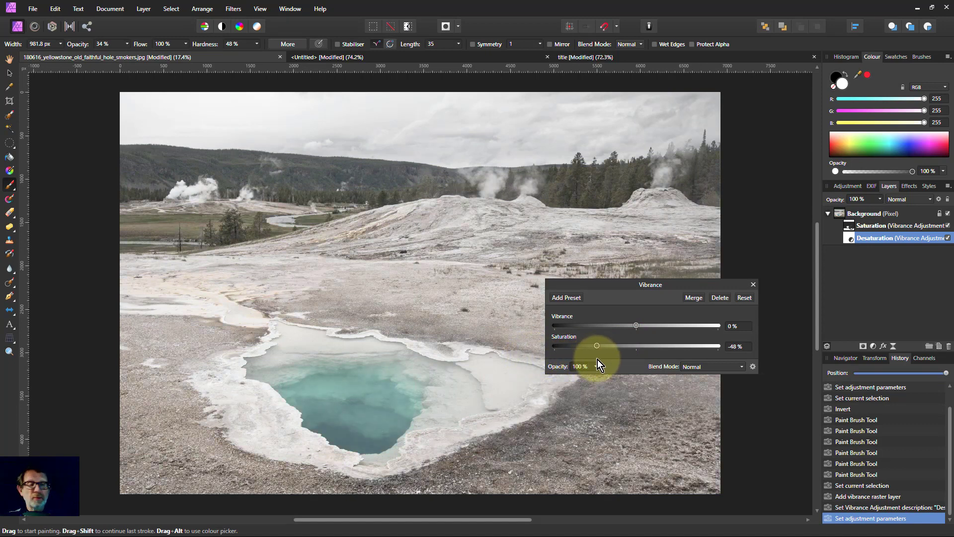
pyautogui.click(854, 242)
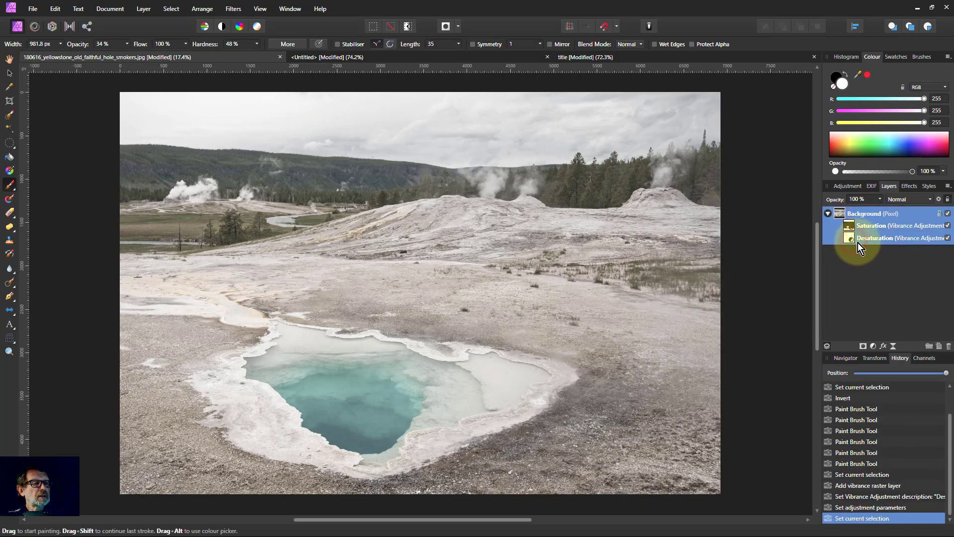
# Step: On the Desaturation layer, set brush opacity to 100 %, enlarge the brush and invert the mask
pyautogui.click(848, 238)
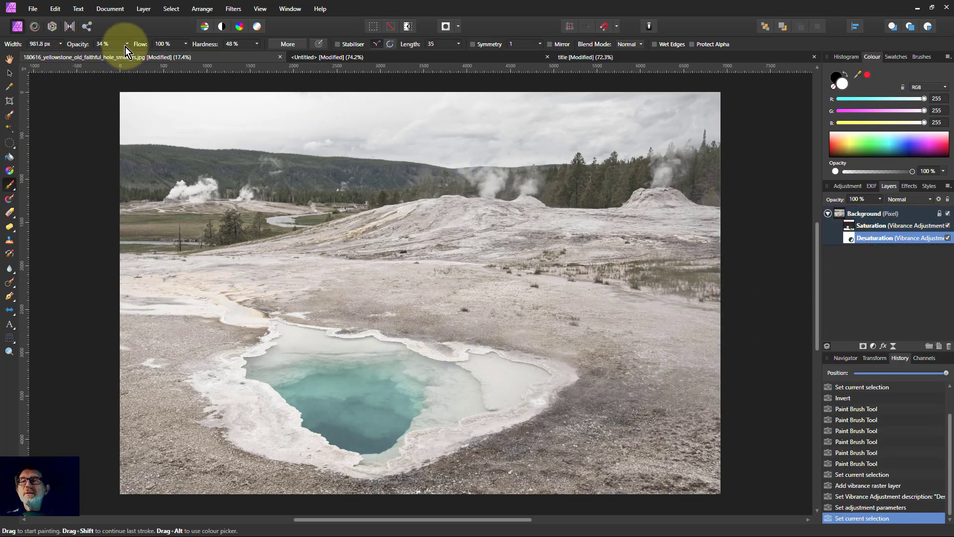
pyautogui.moveTo(157, 58); pyautogui.dragTo(165, 57)
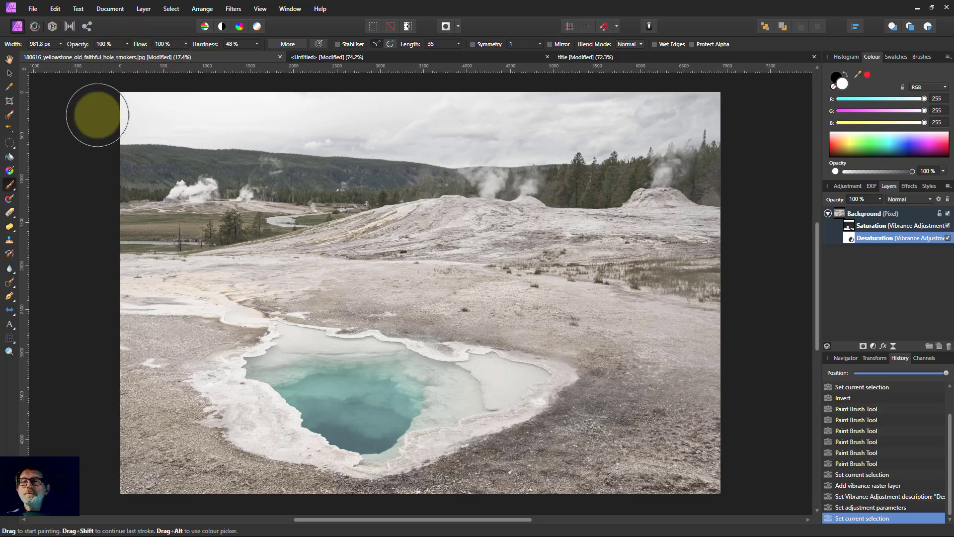
pyautogui.press(']')
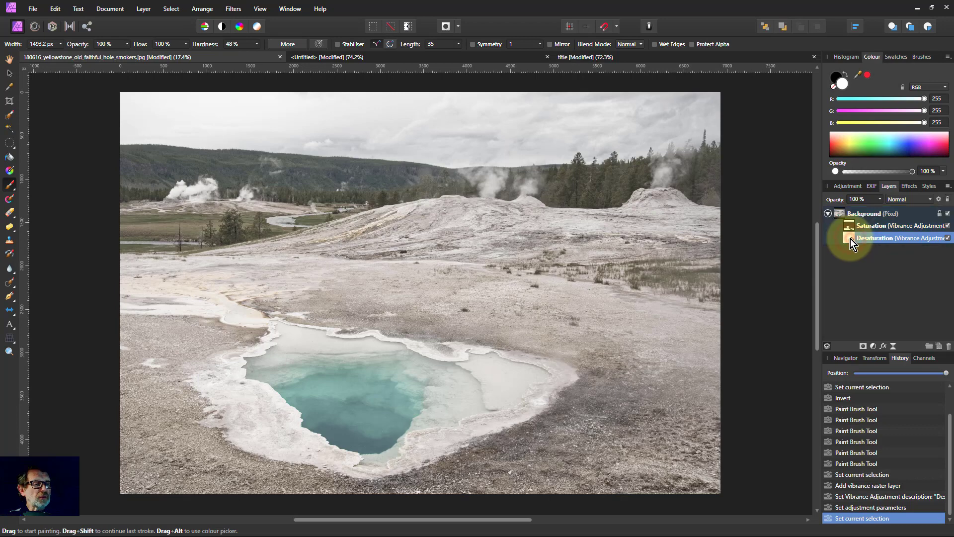
pyautogui.hotkey('ctrl', 'i')
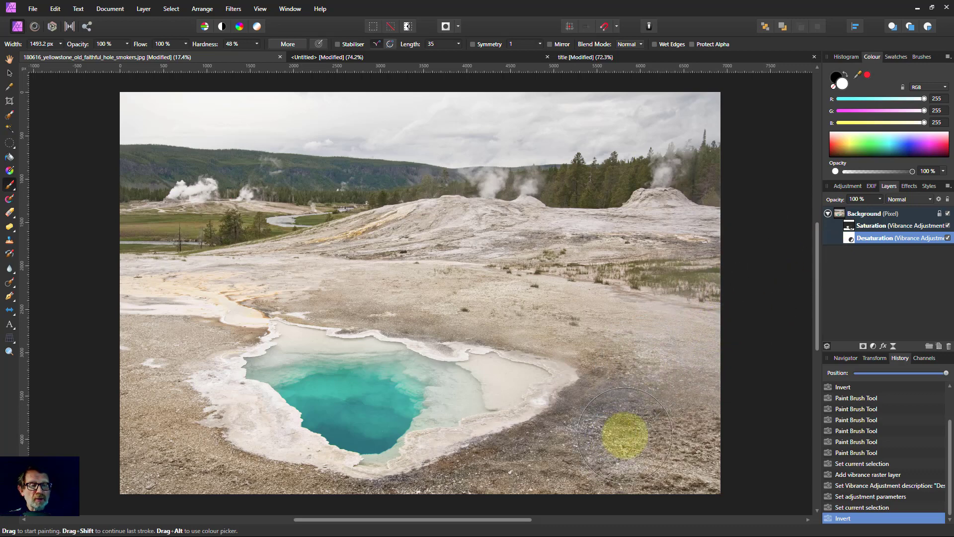
# Step: Paint desaturation near the pool's lower right and central mound, then over the left hills at lower opacity
pyautogui.moveTo(582, 448); pyautogui.dragTo(525, 472)
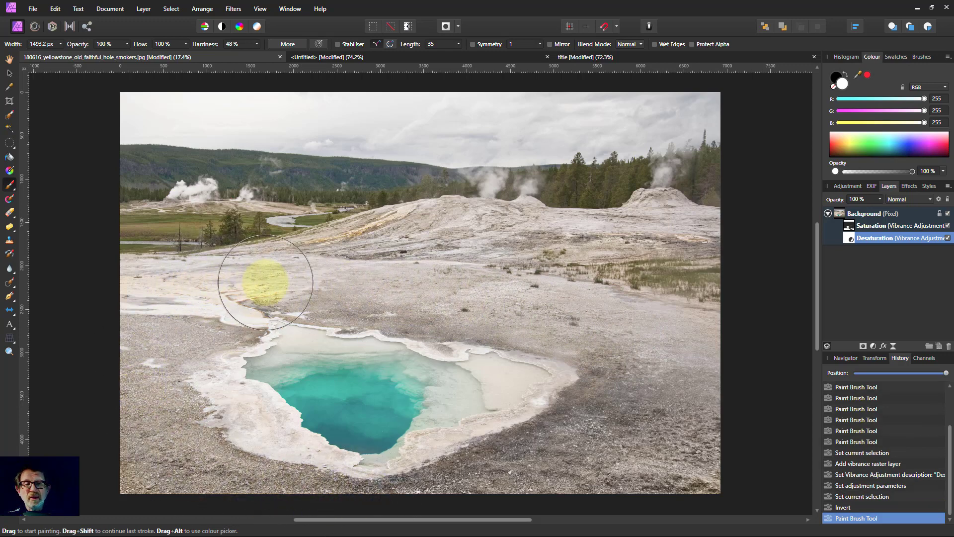
pyautogui.moveTo(435, 249); pyautogui.dragTo(432, 256)
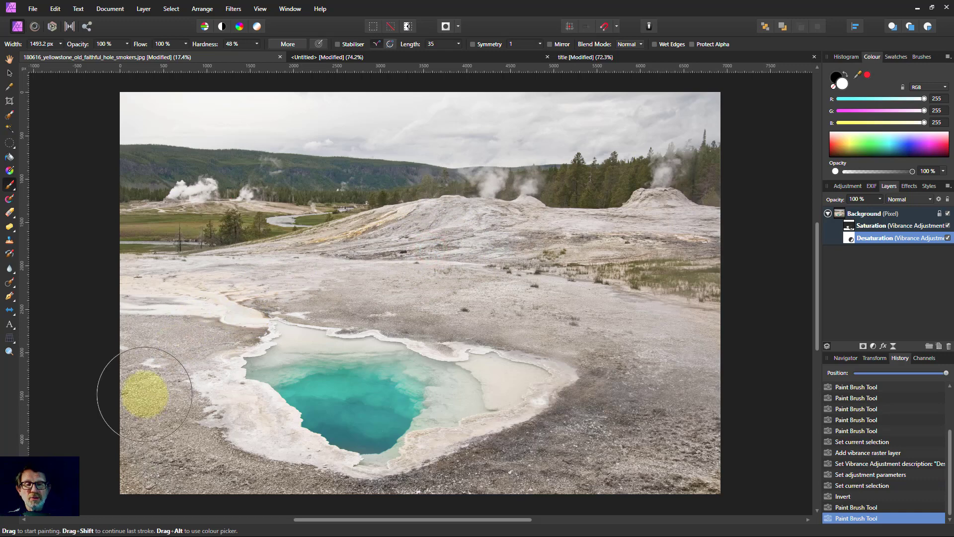
pyautogui.click(127, 44)
pyautogui.moveTo(126, 54); pyautogui.dragTo(90, 62)
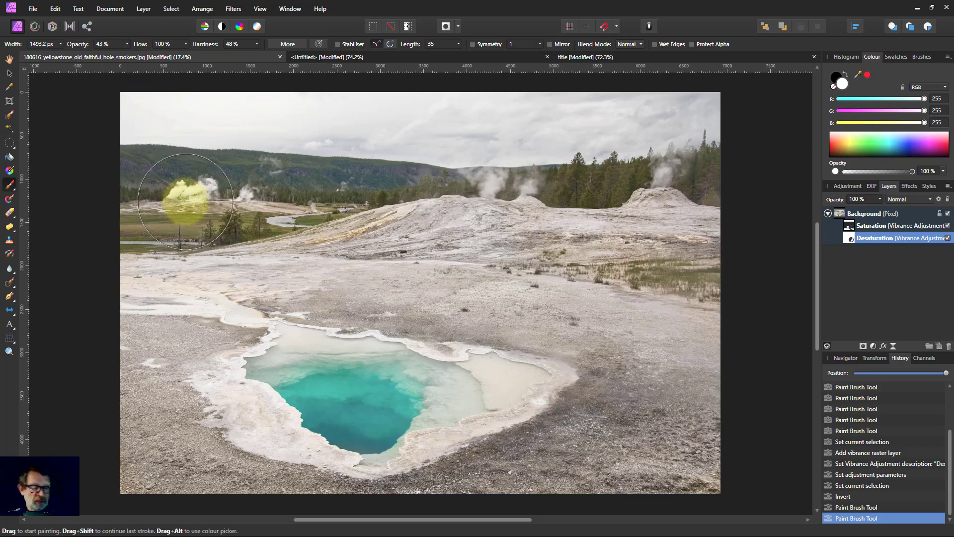
pyautogui.moveTo(188, 202); pyautogui.dragTo(260, 175)
# Step: With a smaller brush, paint desaturation across the landscape, central mound, right geyser, trees and hills
pyautogui.press('[')
pyautogui.moveTo(239, 207); pyautogui.dragTo(255, 196)
pyautogui.moveTo(383, 175); pyautogui.dragTo(430, 171)
pyautogui.moveTo(206, 179)
pyautogui.mouseDown()
pyautogui.moveTo(284, 191)
pyautogui.moveTo(262, 210)
pyautogui.moveTo(143, 210)
pyautogui.moveTo(269, 210)
pyautogui.moveTo(169, 201)
pyautogui.moveTo(287, 195)
pyautogui.mouseUp()
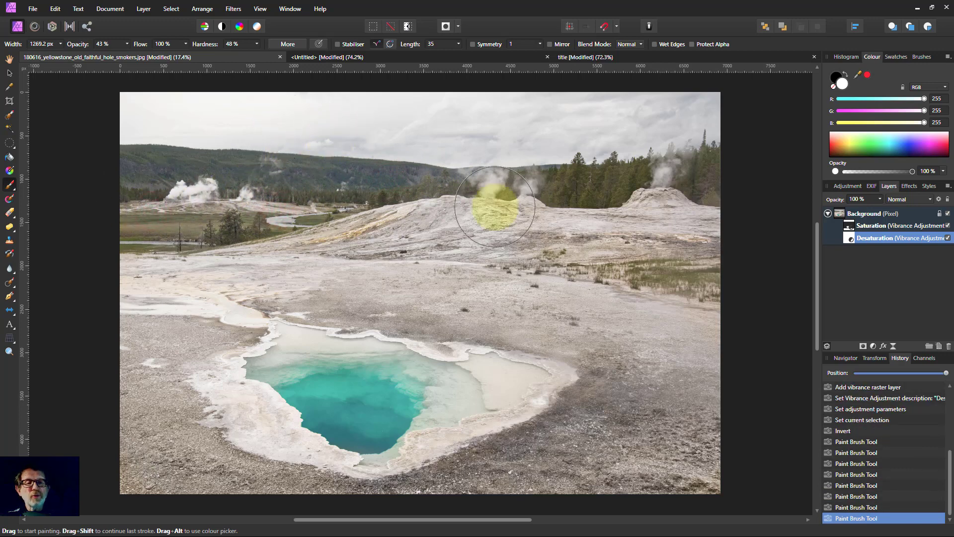
pyautogui.moveTo(495, 202); pyautogui.dragTo(411, 202)
pyautogui.moveTo(669, 185)
pyautogui.mouseDown()
pyautogui.moveTo(577, 174)
pyautogui.moveTo(649, 173)
pyautogui.moveTo(618, 159)
pyautogui.moveTo(313, 177)
pyautogui.mouseUp()
pyautogui.moveTo(348, 334)
pyautogui.mouseDown()
pyautogui.moveTo(521, 273)
pyautogui.moveTo(677, 267)
pyautogui.moveTo(948, 307)
pyautogui.mouseUp()
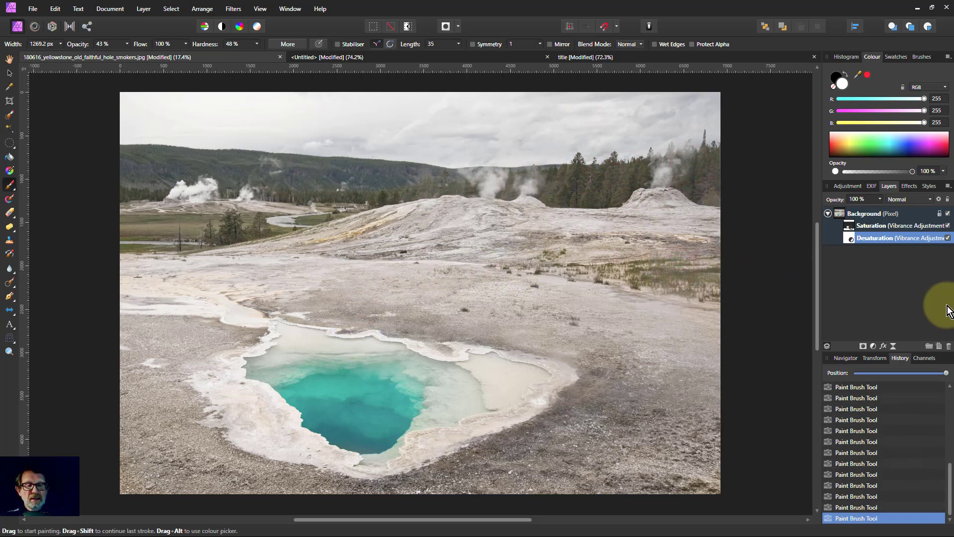
# Step: Ease the Desaturation layer's Vibrance Saturation from -48 % to about -13 %
pyautogui.doubleClick(849, 238)
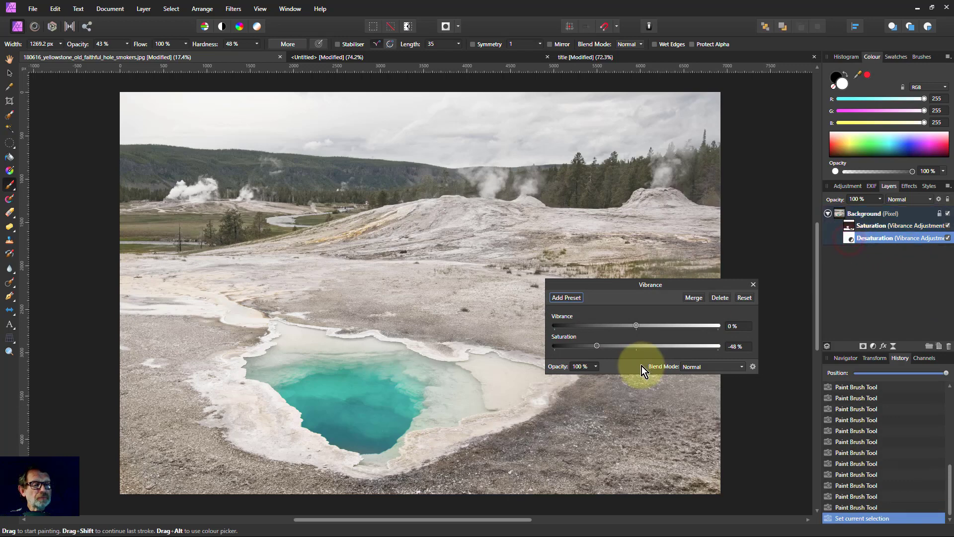
pyautogui.click(598, 347)
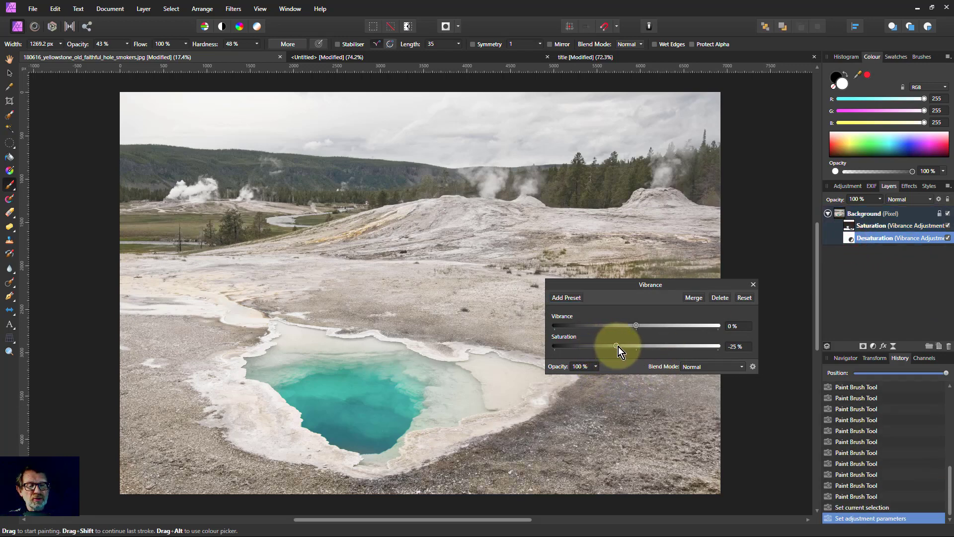
pyautogui.moveTo(625, 346); pyautogui.dragTo(628, 346)
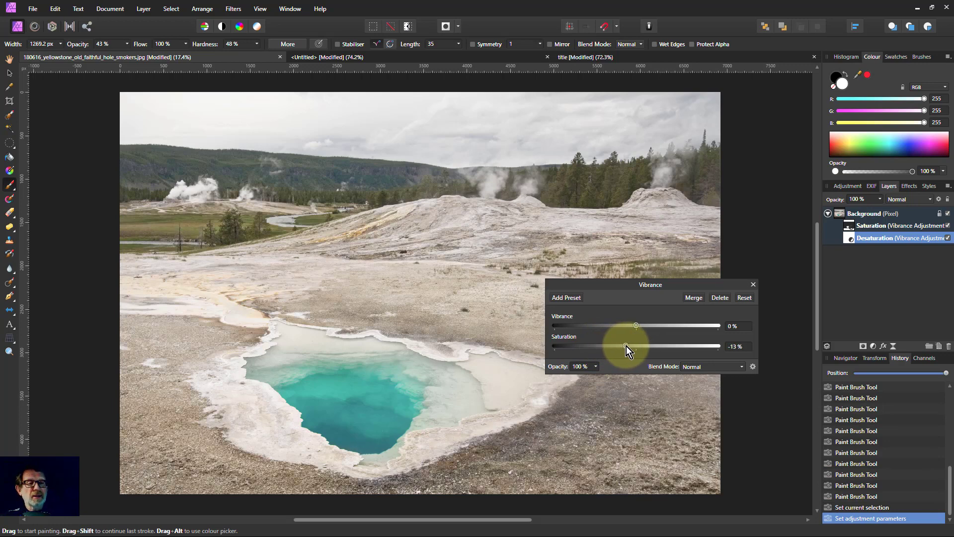
pyautogui.click(752, 285)
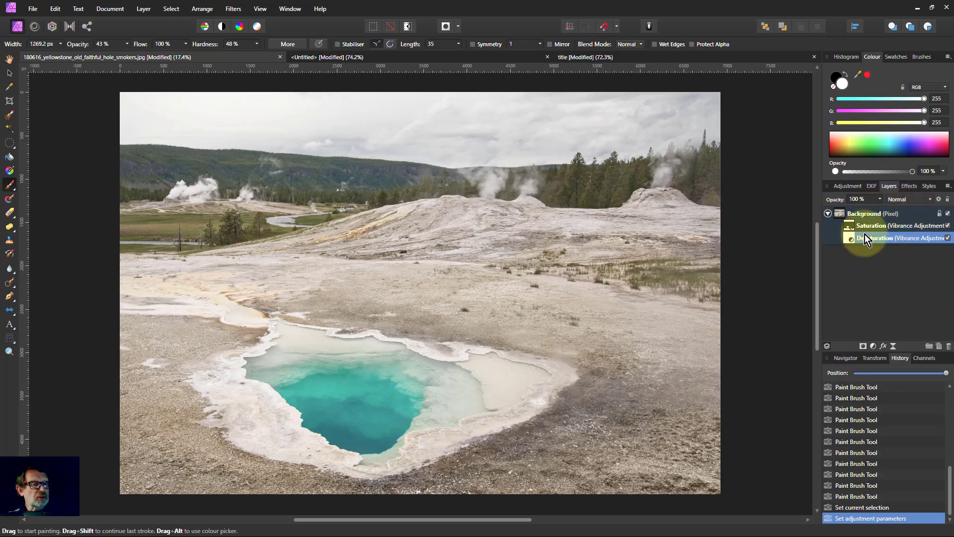
# Step: Delete the Desaturation layer, then the Saturation layer, leaving just the Background pixel layer
pyautogui.click(849, 241)
pyautogui.press('Delete')
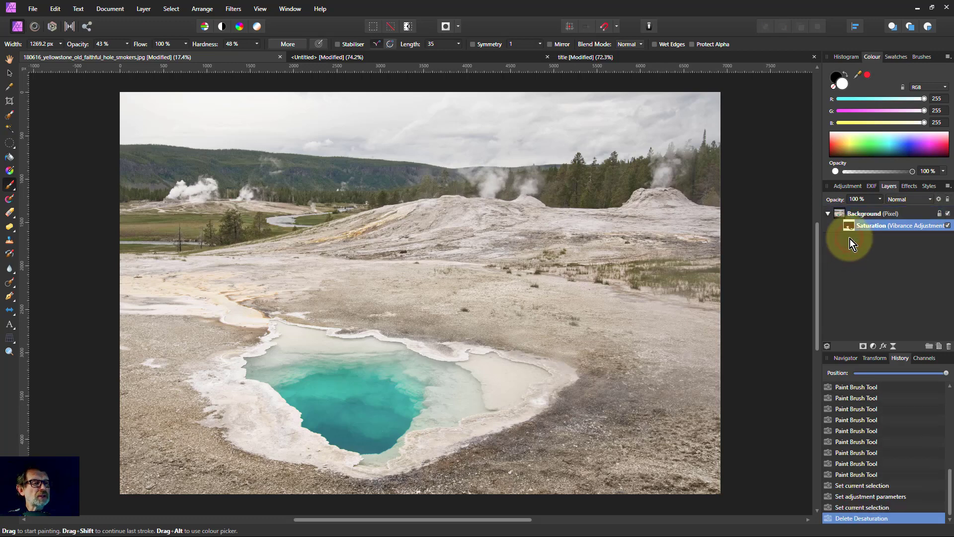
pyautogui.click(849, 230)
pyautogui.press('Delete')
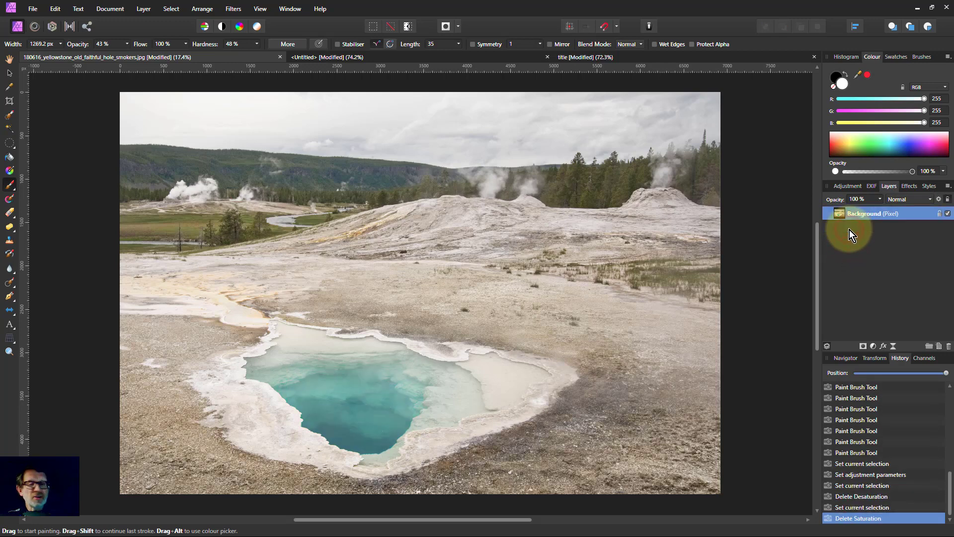